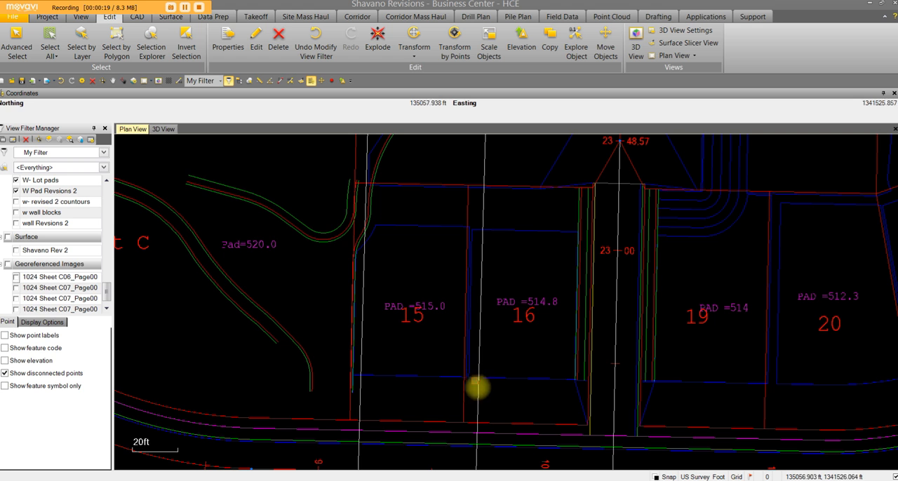
Set the lot 16 pad outline to an absolute elevation of 514.8 with Change Elevation.
left_click(509, 231)
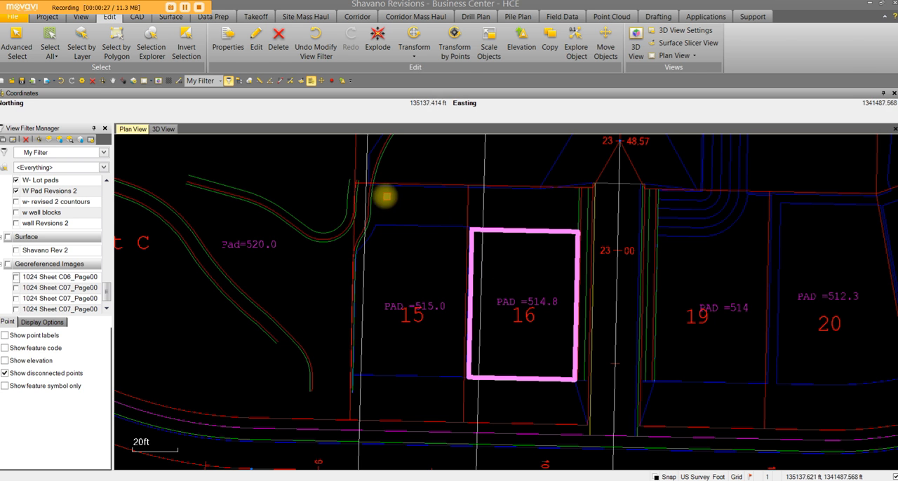
left_click(138, 17)
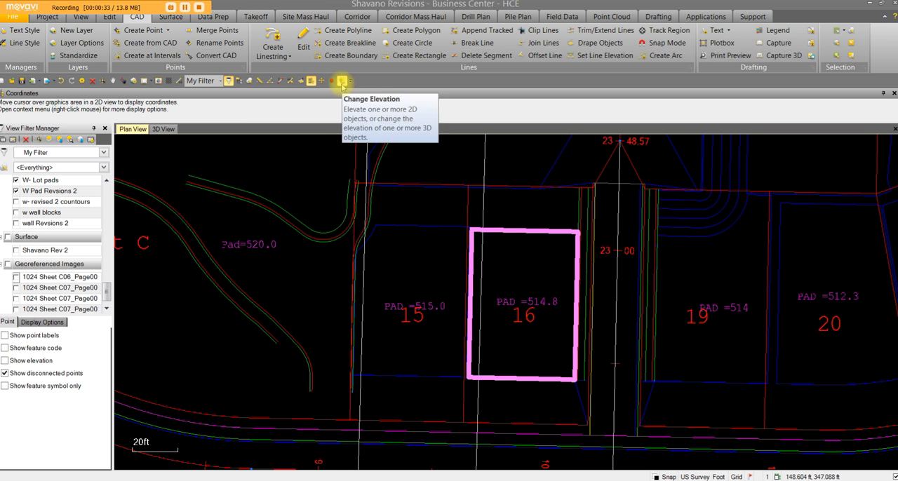
left_click(342, 82)
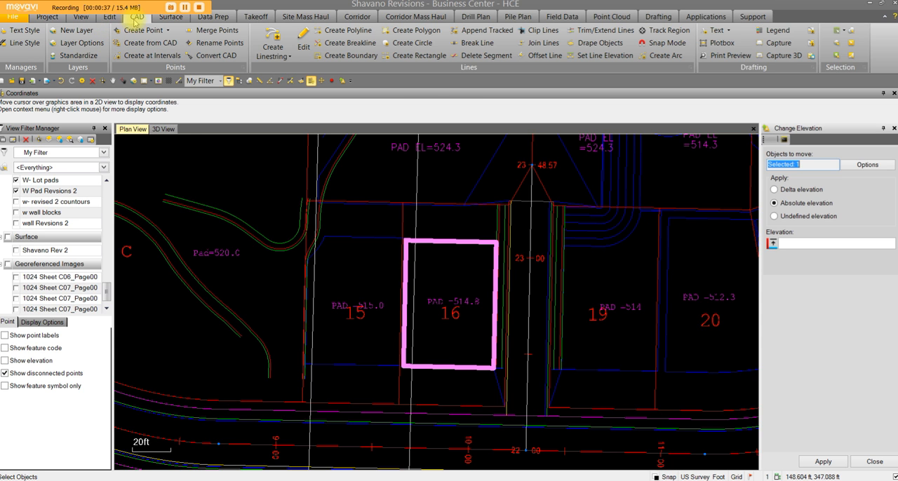
left_click(113, 17)
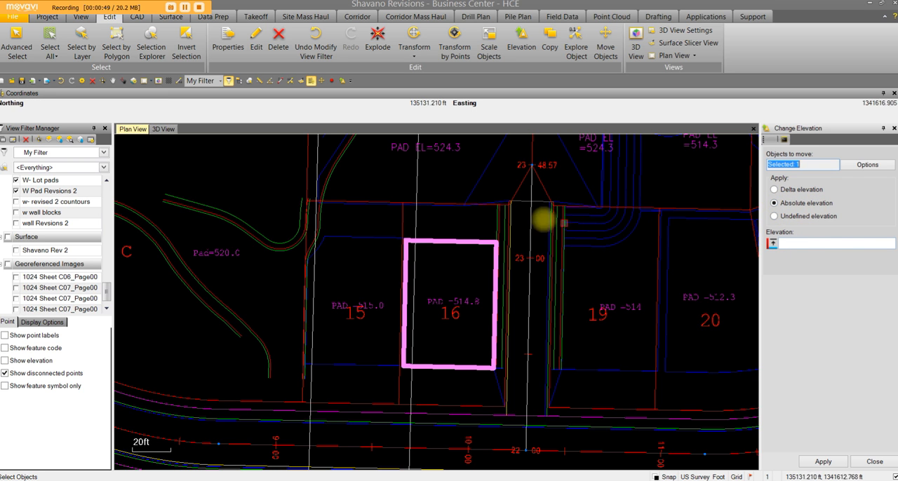
left_click(460, 241)
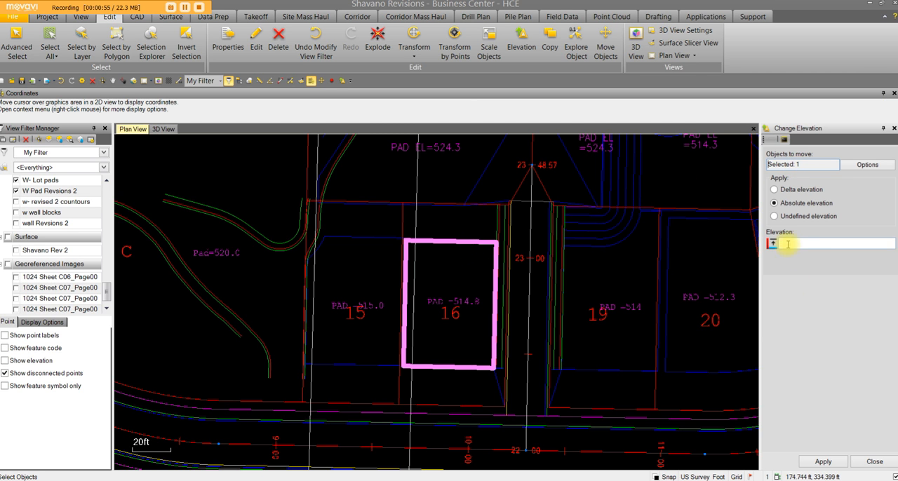
left_click(463, 309)
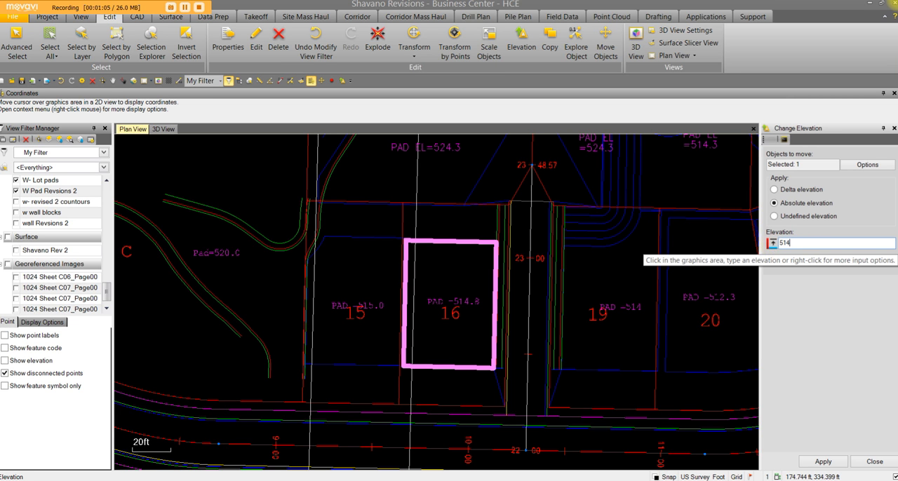
type(".8")
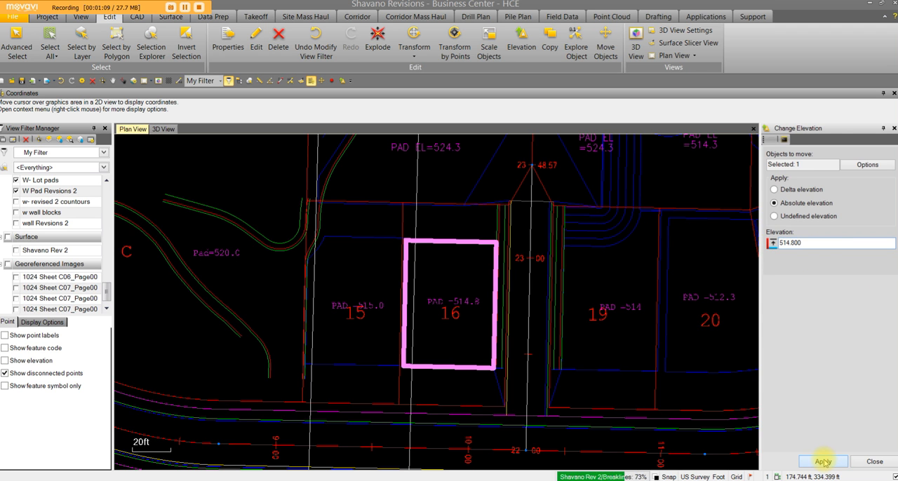
left_click(875, 462)
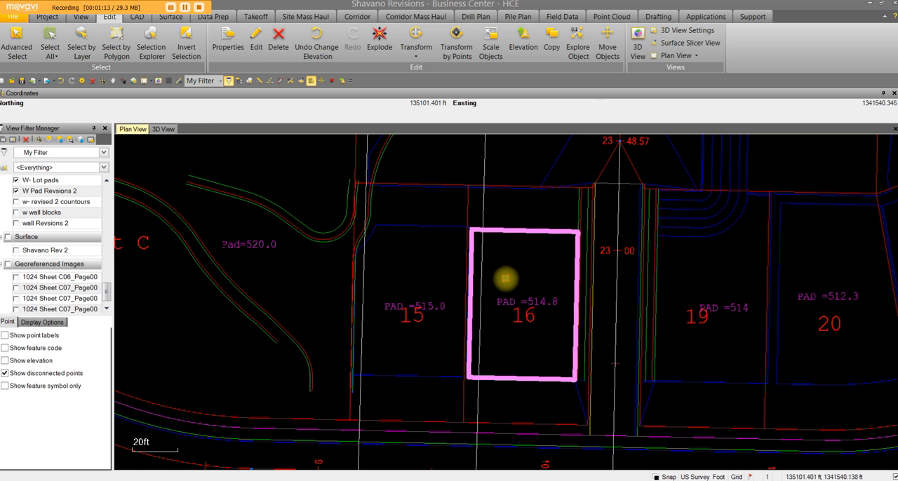
Check the lot 16 pad outline in 3D, return to the plan, and open its properties.
left_click(162, 130)
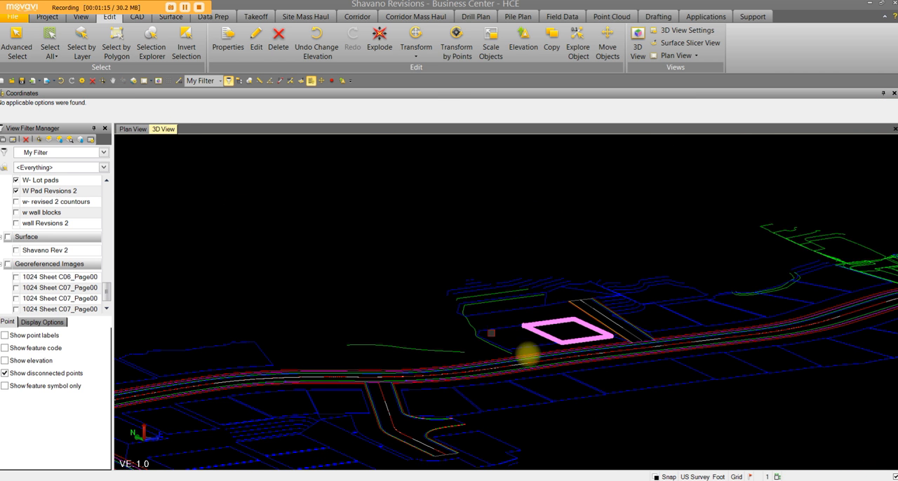
scroll(558, 344, "down", 5)
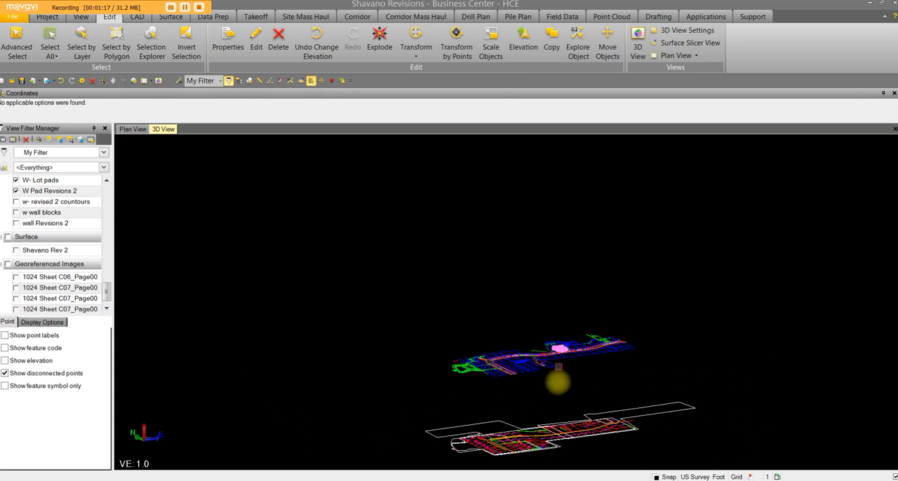
scroll(558, 358, "up", 5)
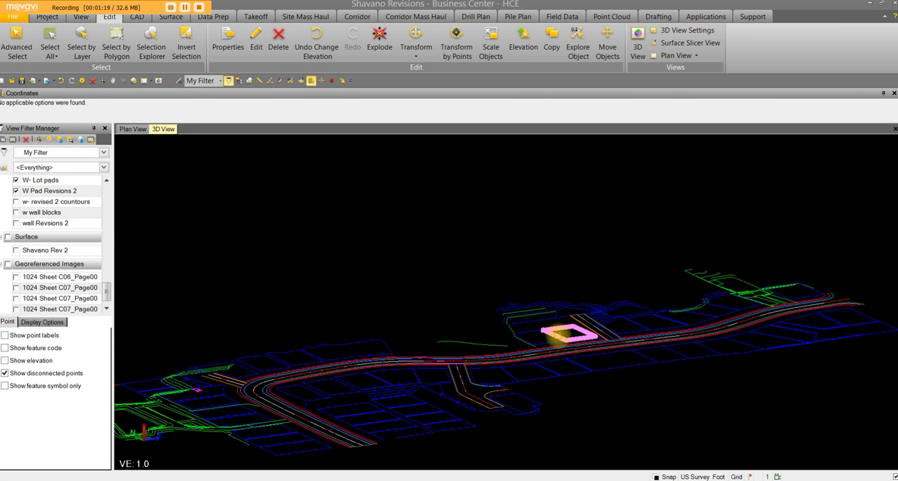
left_click(133, 130)
right_click(556, 265)
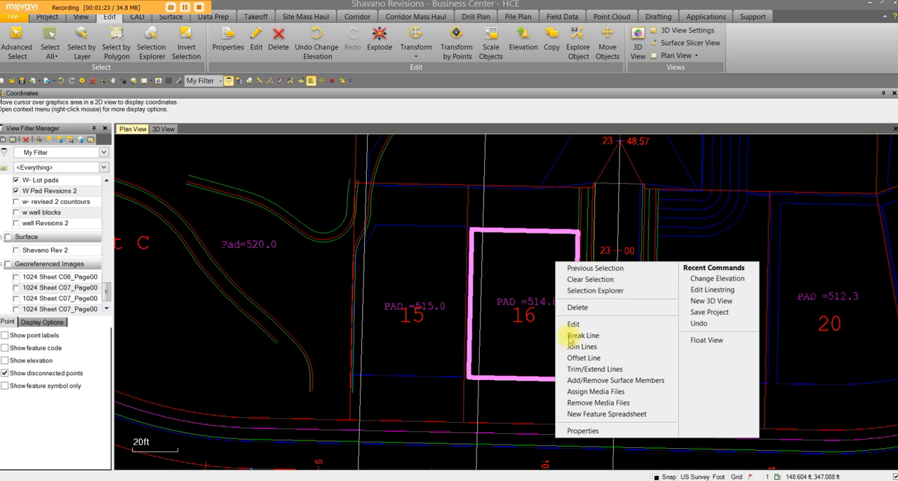
left_click(574, 429)
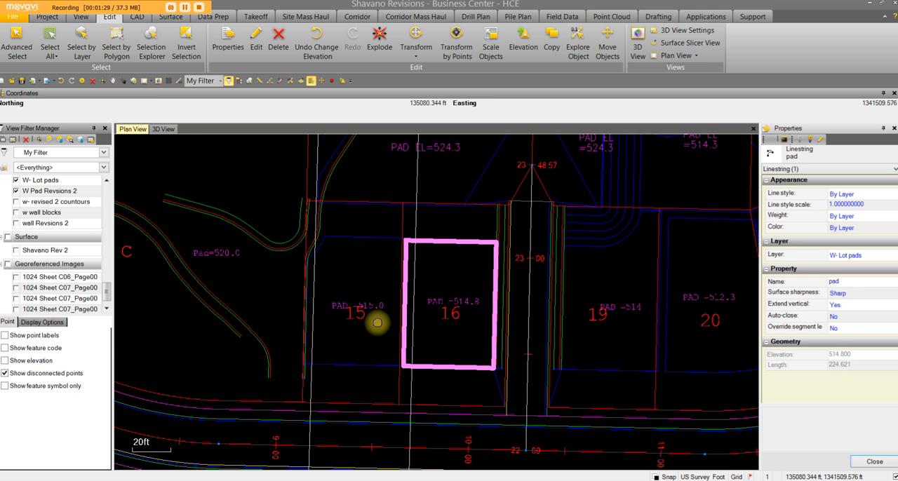
Select the keyway line beside tract C and inspect its elevations in the linestring's vertical definition.
middle_click_drag(376, 320, 567, 349)
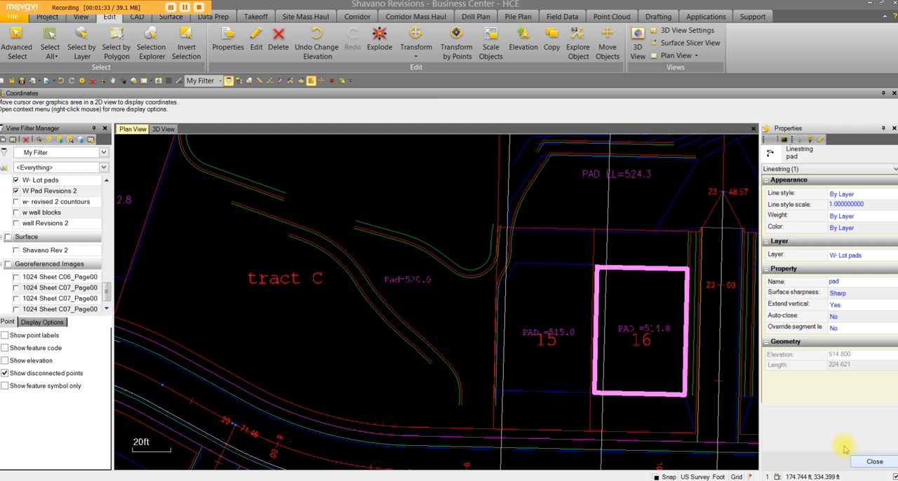
scroll(411, 354, "up", 3)
left_click(413, 340)
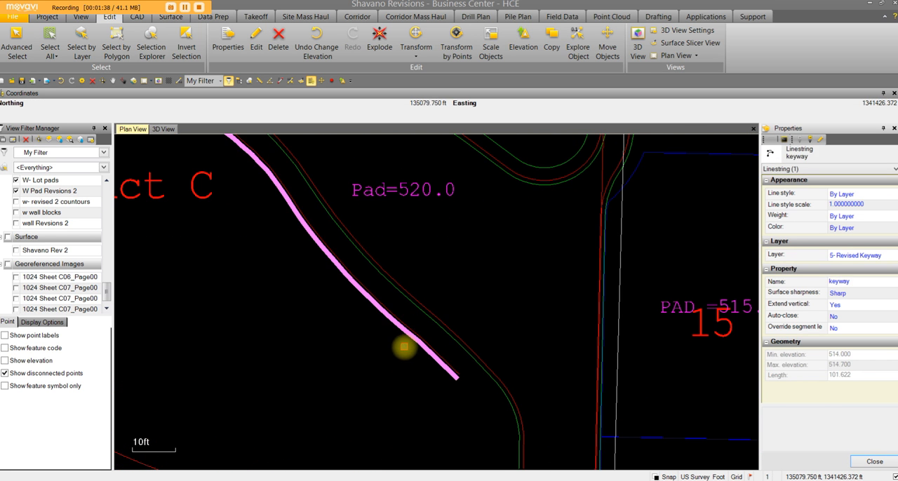
scroll(411, 341, "down", 6)
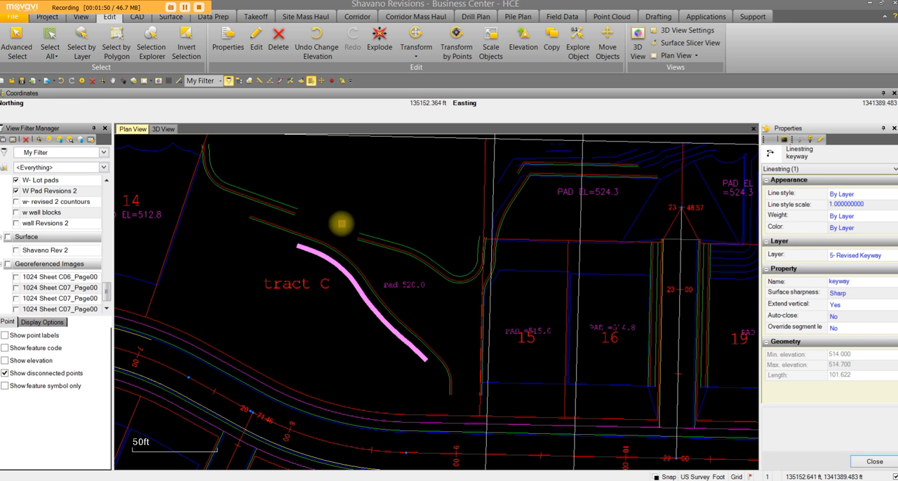
left_click(821, 143)
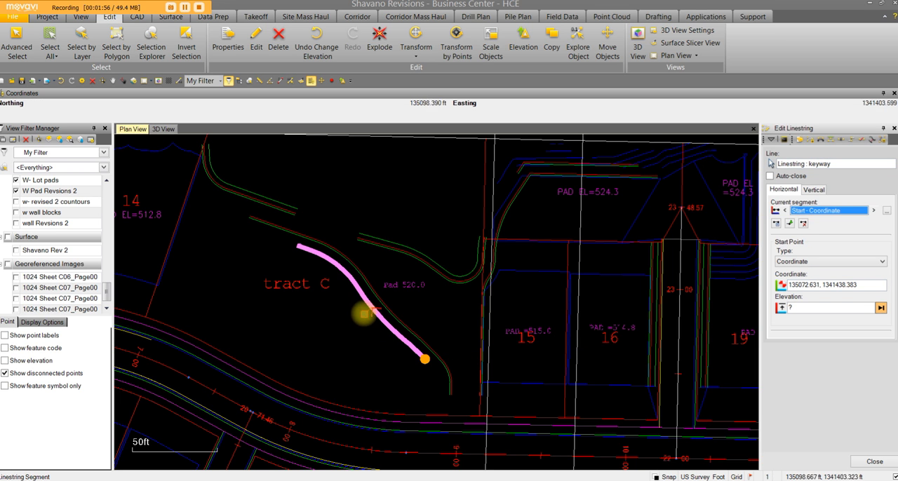
left_click(814, 190)
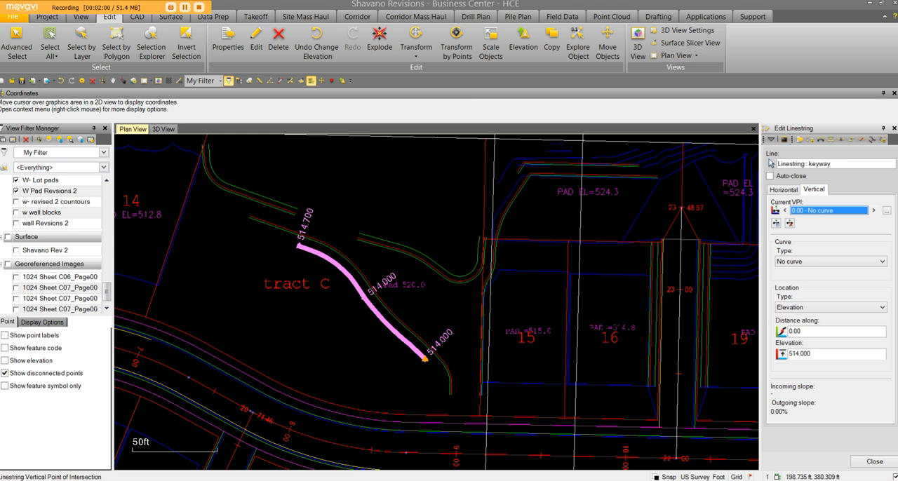
left_click(874, 461)
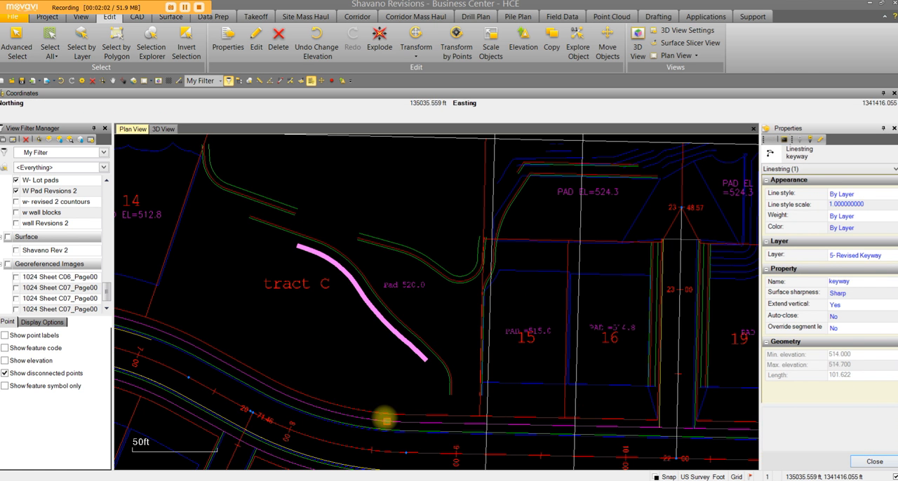
Set the keyway linestring to an absolute elevation of 0 and remove the vertical point at its start.
right_click(330, 327)
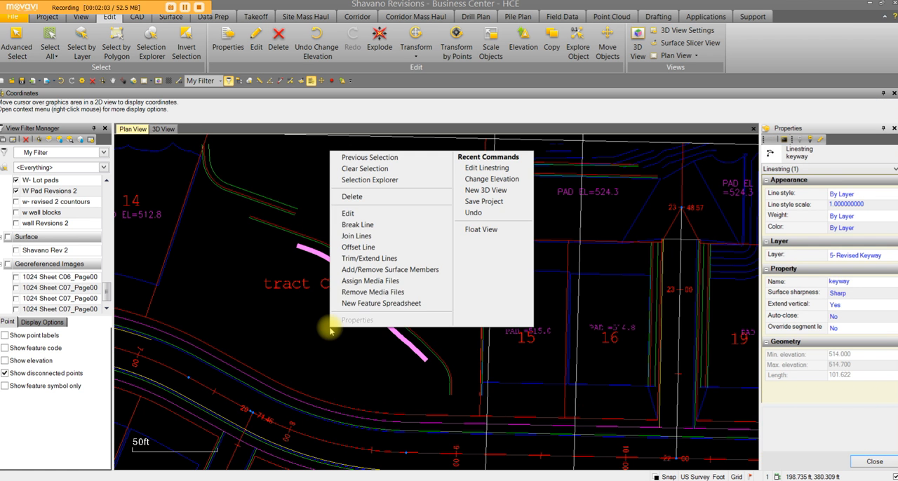
left_click(350, 214)
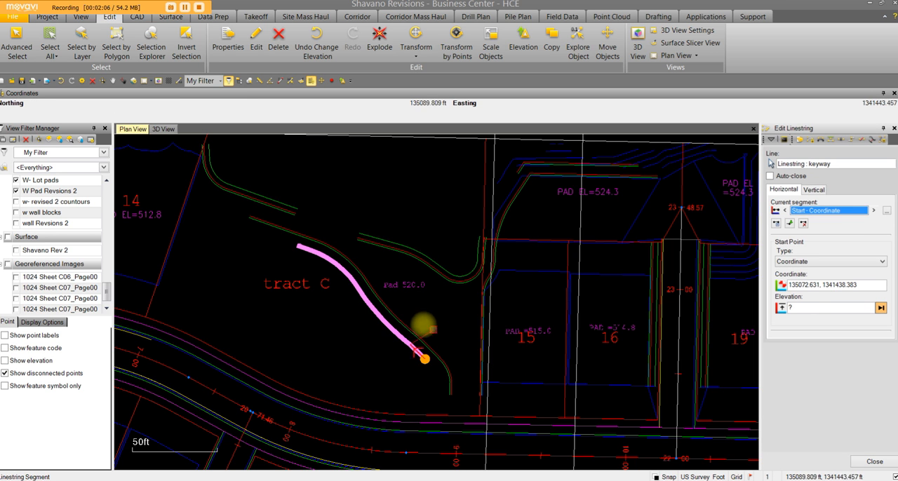
left_click(524, 43)
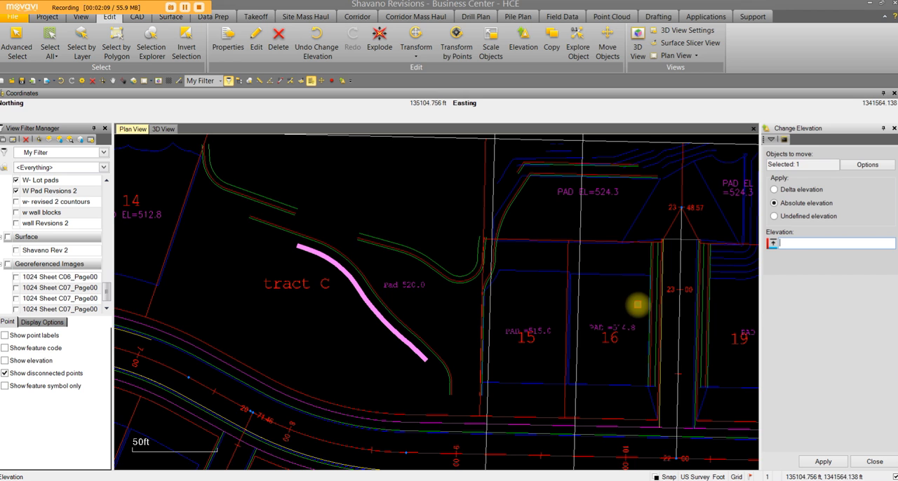
left_click(823, 462)
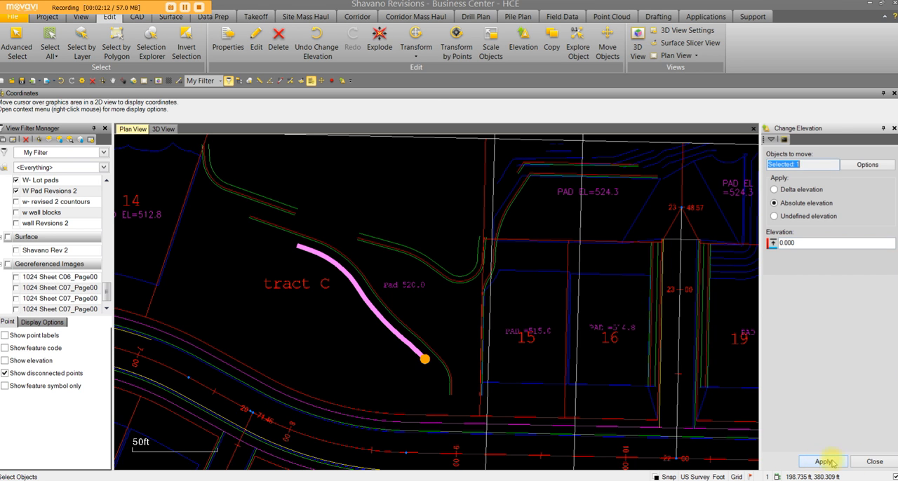
left_click(875, 462)
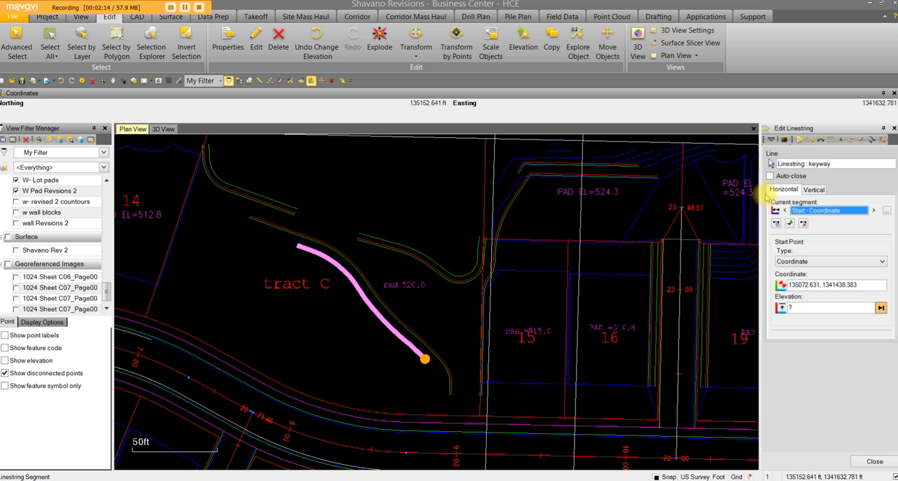
left_click(814, 188)
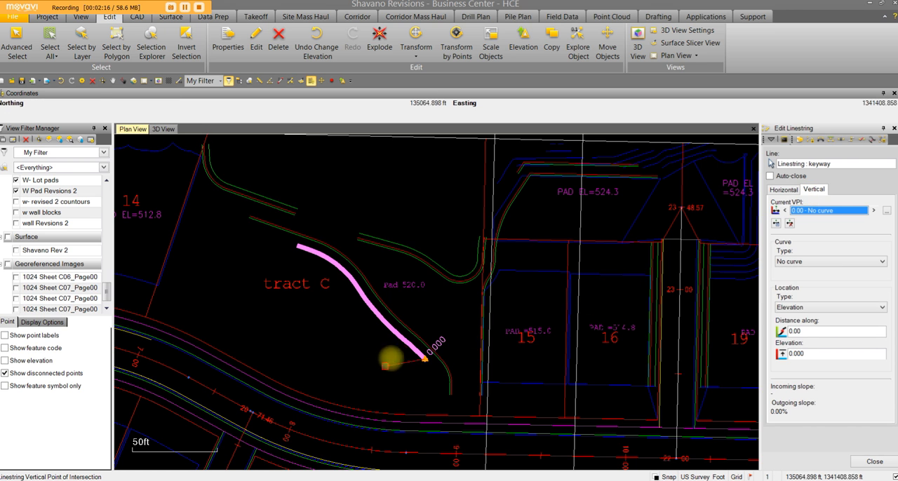
left_click(790, 222)
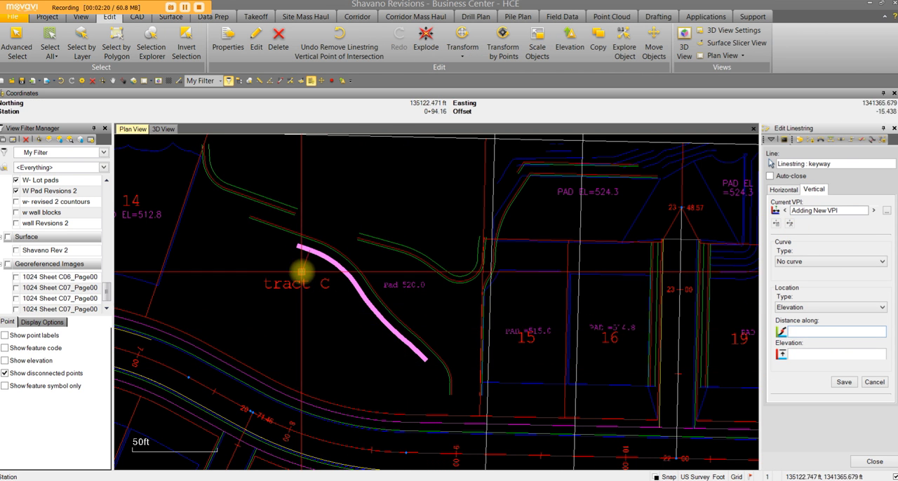
Display the georeferenced image 1024 Sheet C06_Page00 behind the keyway line.
left_click(16, 277)
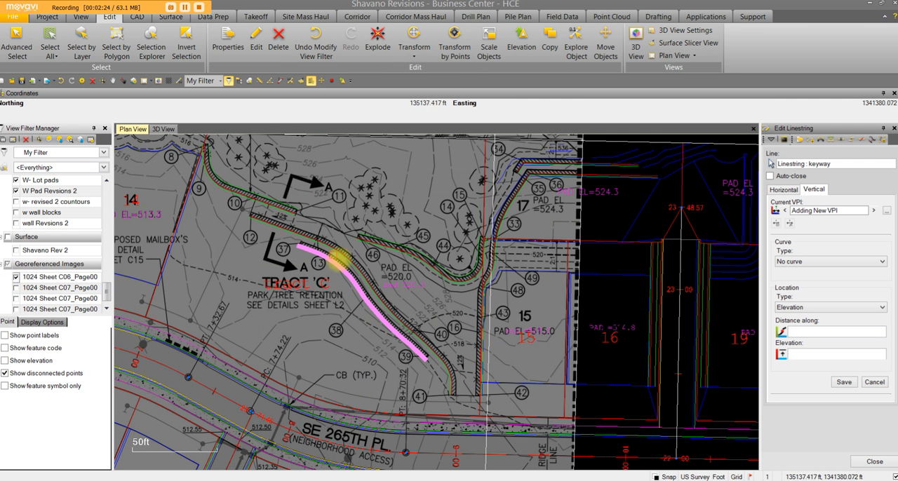
scroll(406, 358, "up", 1)
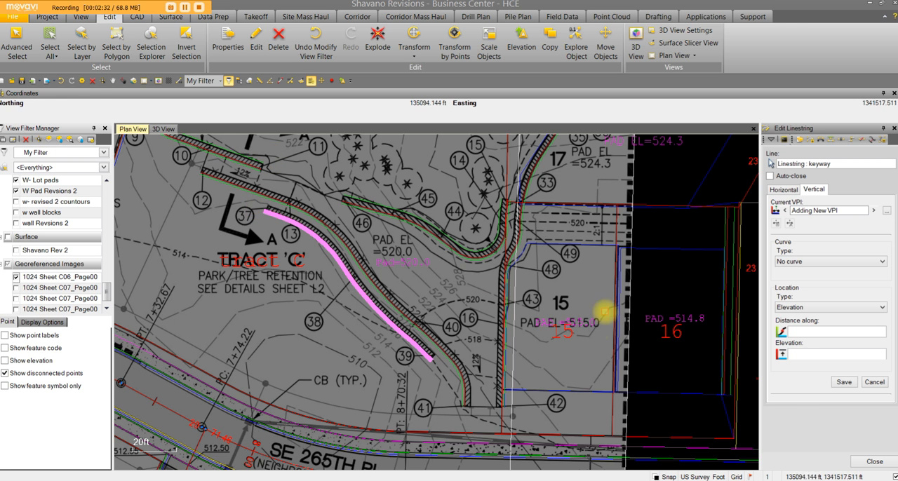
Try freehand picks at about 35 ft and 8 ft along the keyway for the new VPI's distance.
left_click(794, 332)
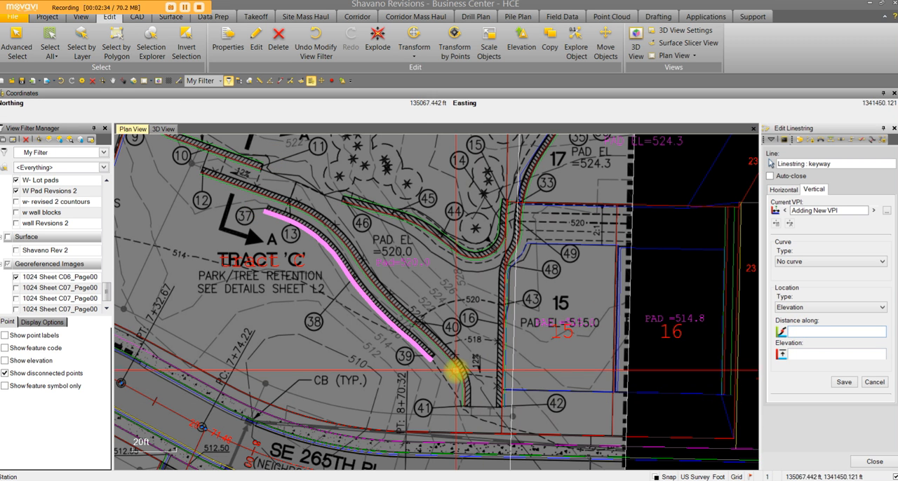
left_click(332, 342)
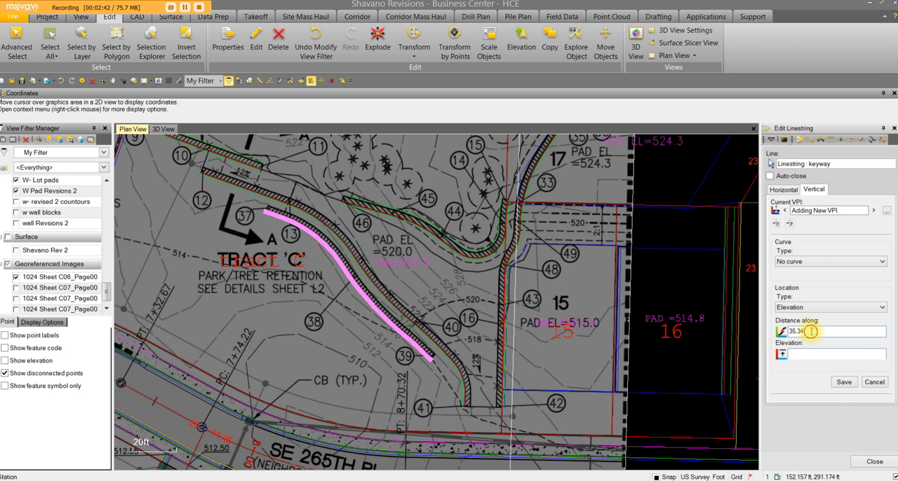
left_click(397, 369)
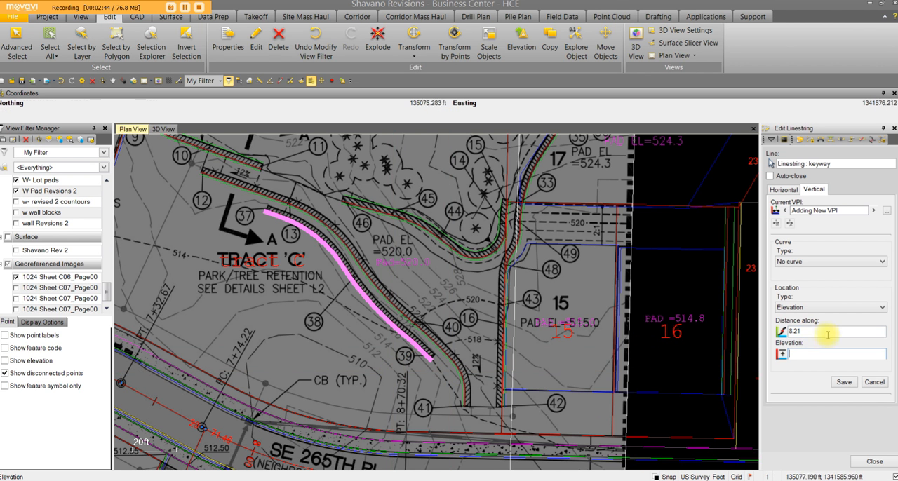
Add a VPI with elevation 512.2 at the keyway's end near callout 39, taking its distance from an End Snap on the line.
left_click(821, 332)
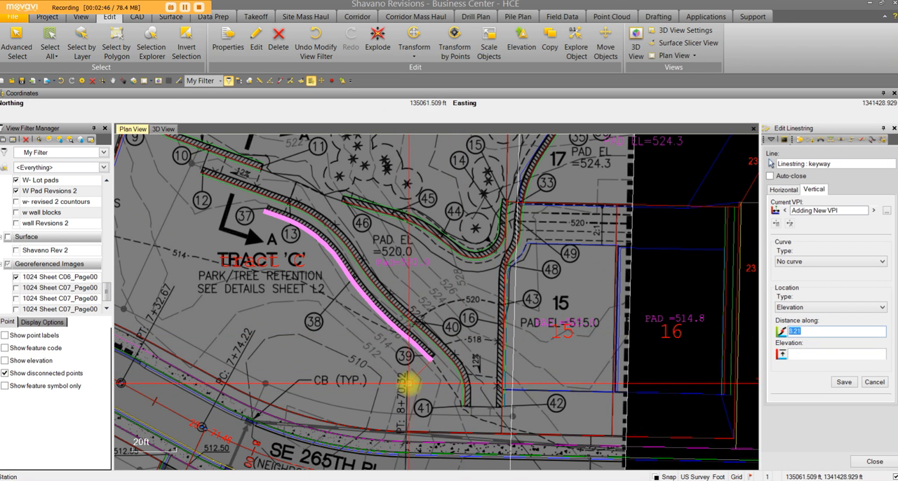
scroll(411, 383, "up", 3)
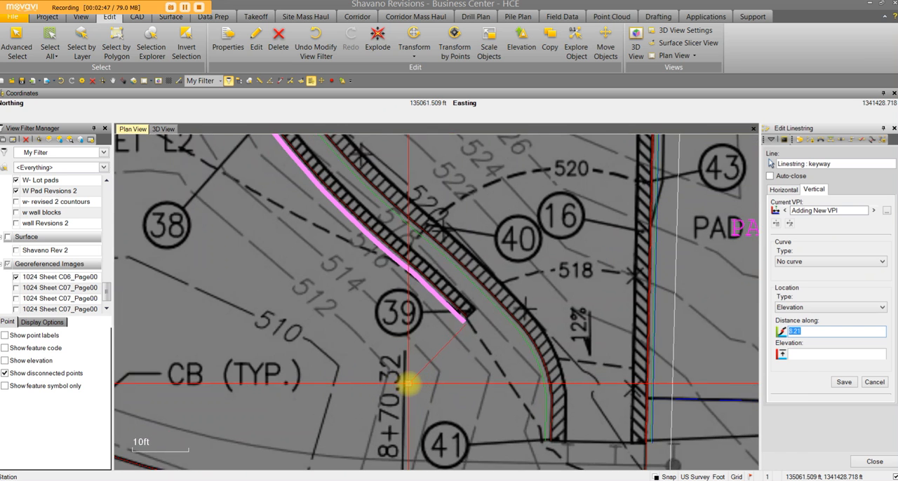
right_click(452, 339)
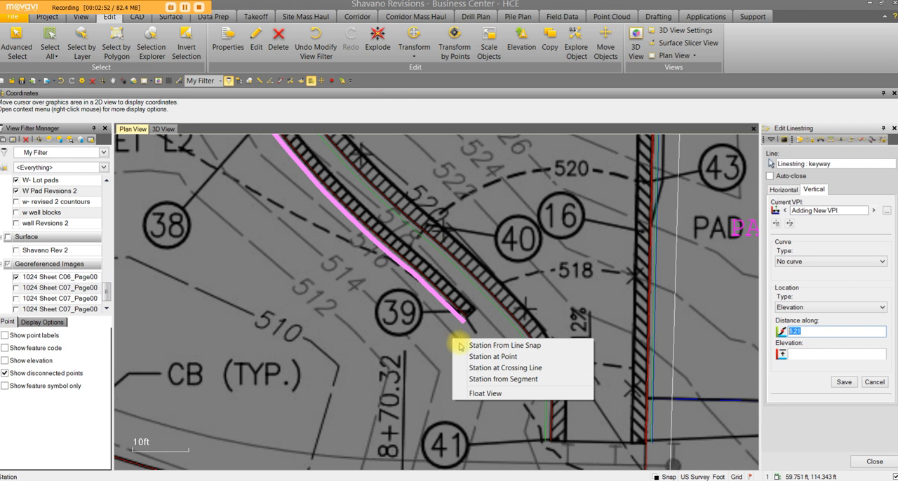
left_click(467, 356)
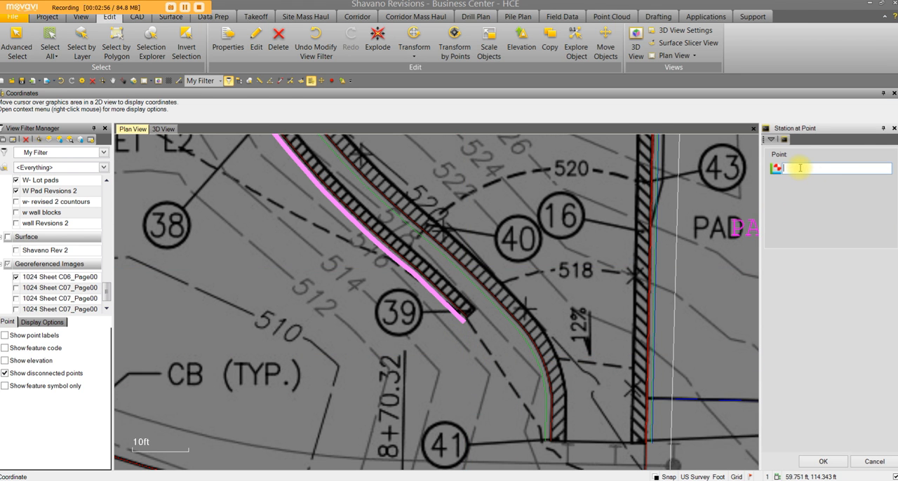
right_click(526, 230)
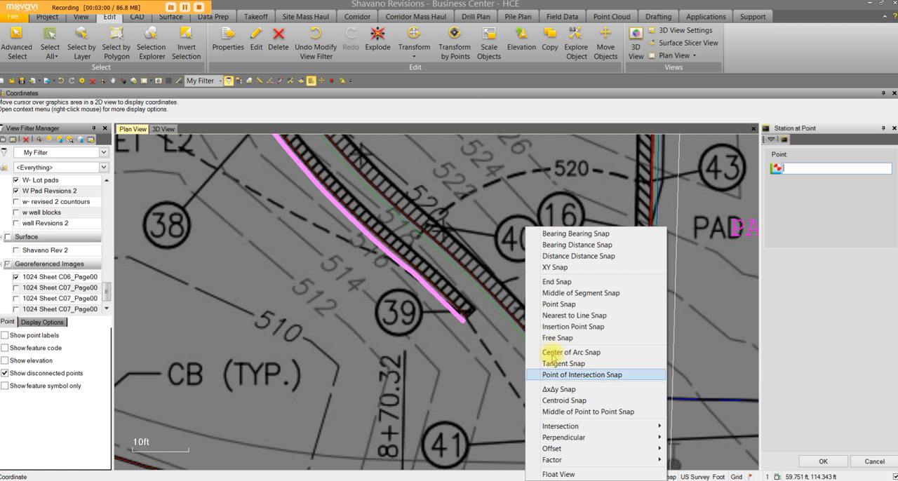
left_click(559, 283)
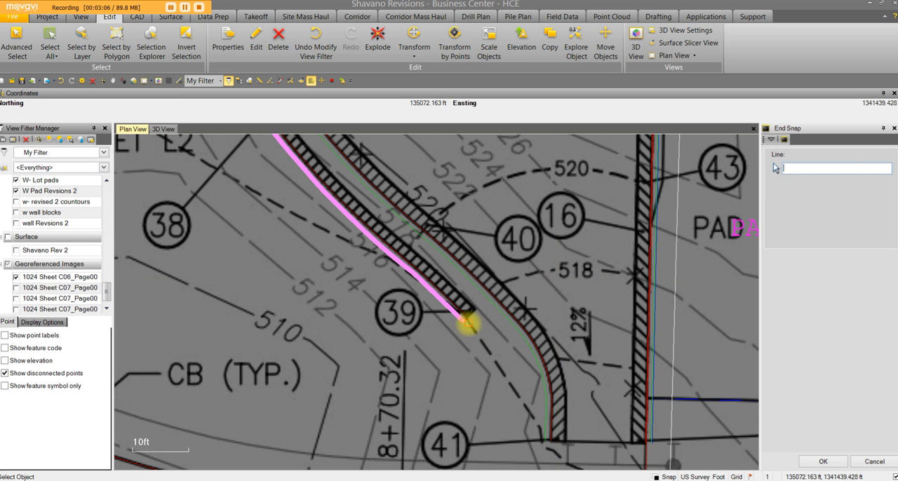
left_click(463, 322)
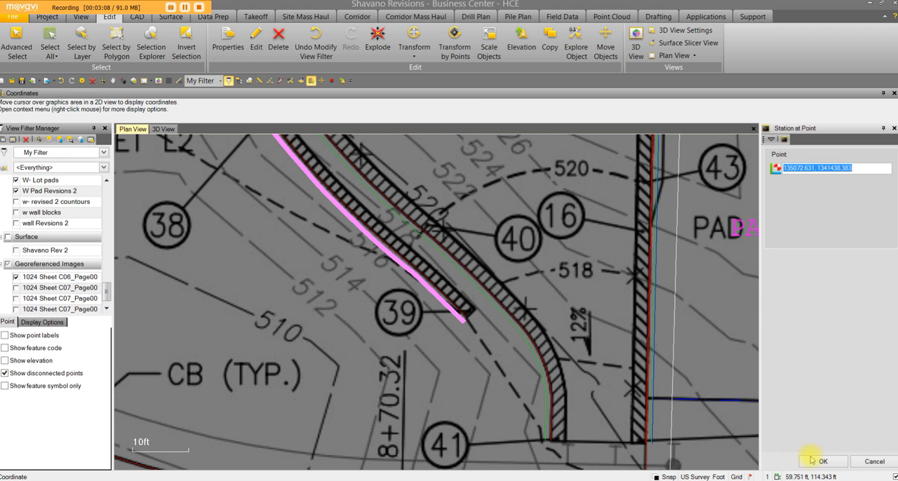
left_click(819, 463)
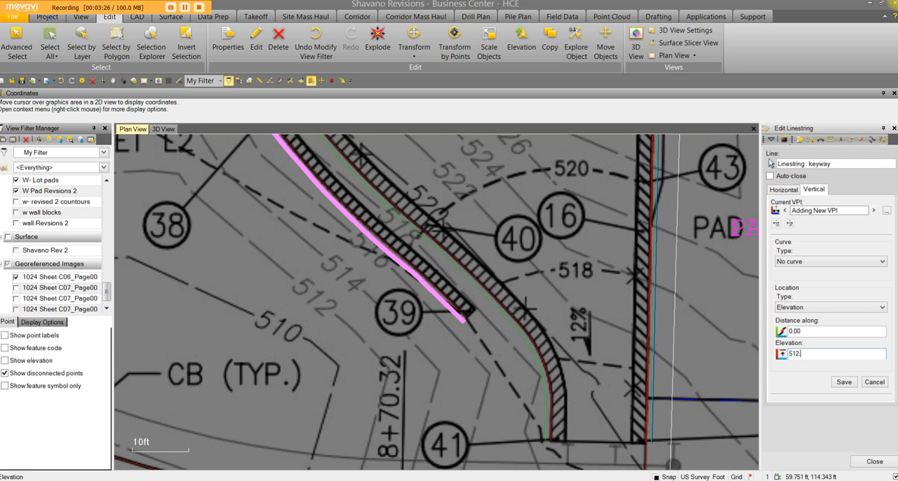
left_click(840, 381)
Add a VPI with elevation 514.00 about 51 ft along the keyway, where callout 38's leader meets the wall.
middle_click_drag(381, 317, 511, 456)
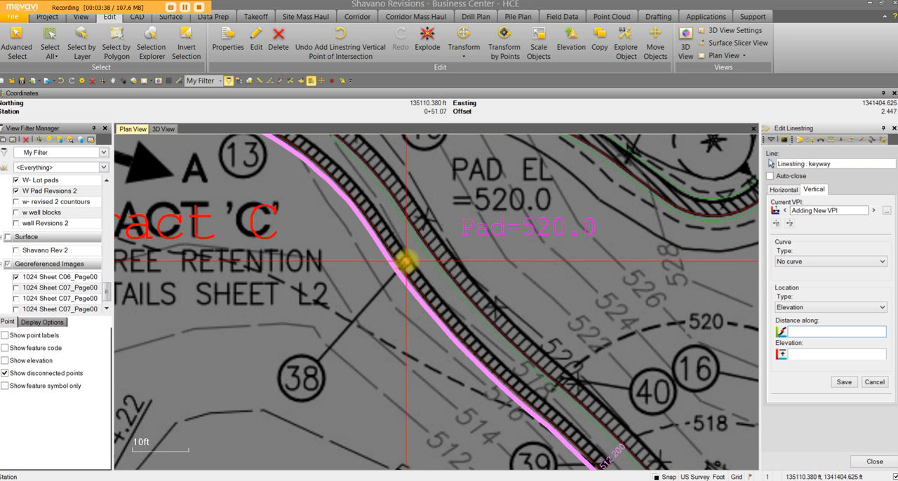
scroll(406, 261, "up", 3)
scroll(406, 261, "up", 3)
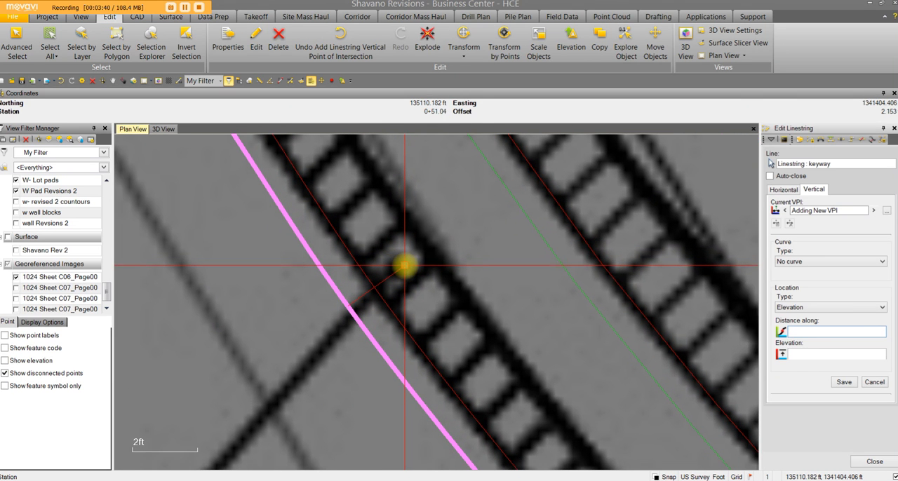
left_click(405, 266)
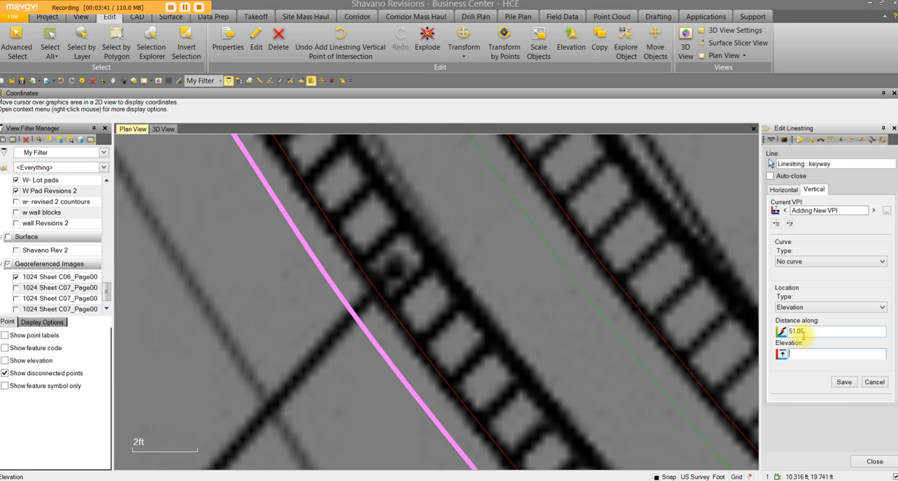
scroll(562, 355, "down", 5)
scroll(561, 355, "down", 1)
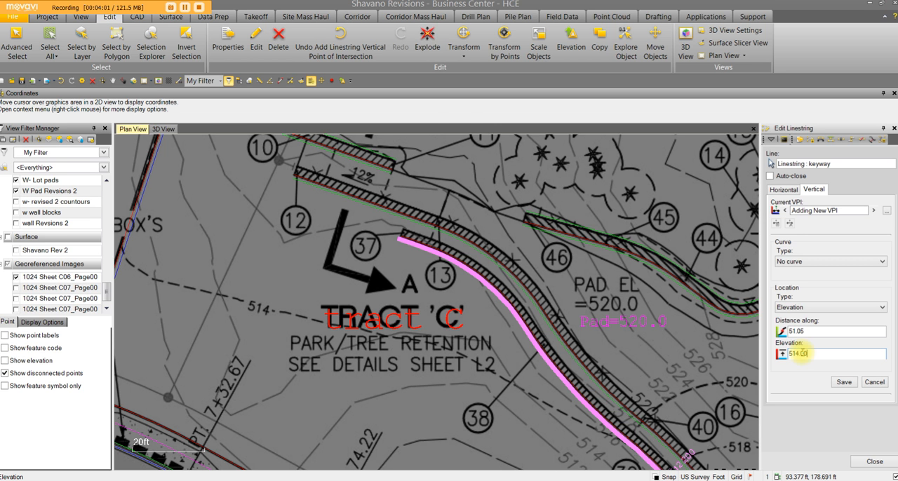
left_click(840, 383)
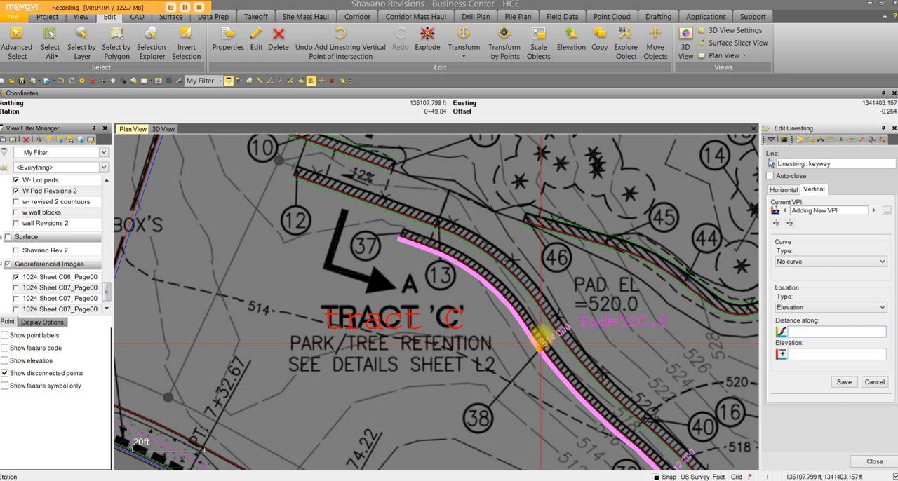
Add a VPI with elevation 514.7 at the keyway's end near callout 37 using Station at Point with End Snap, and finish editing the linestring.
scroll(541, 348, "up", 3)
middle_click_drag(442, 290, 564, 396)
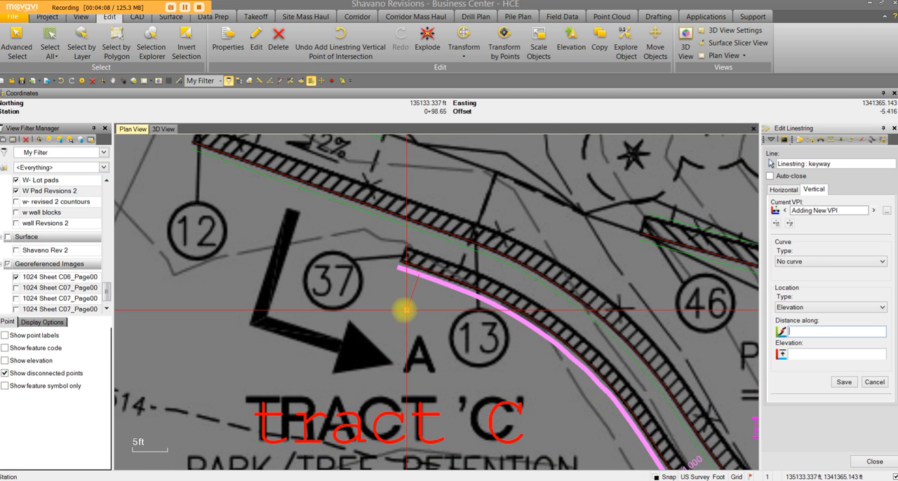
right_click(391, 299)
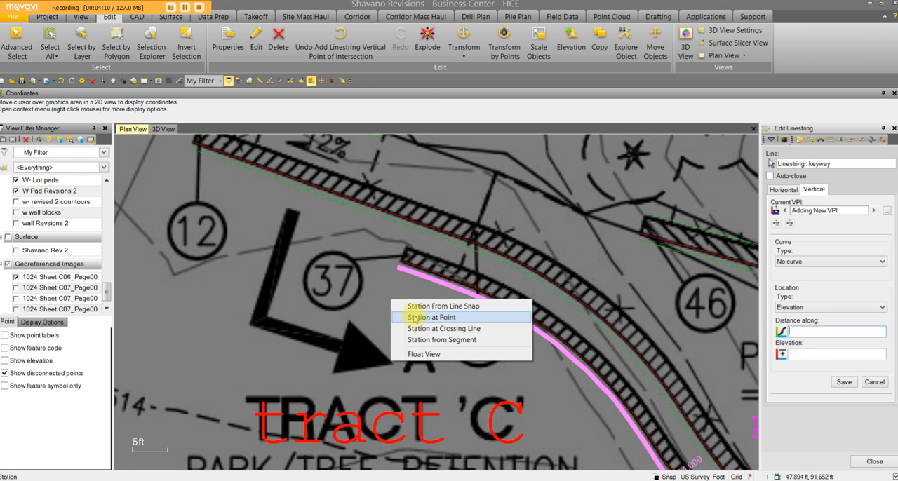
left_click(411, 315)
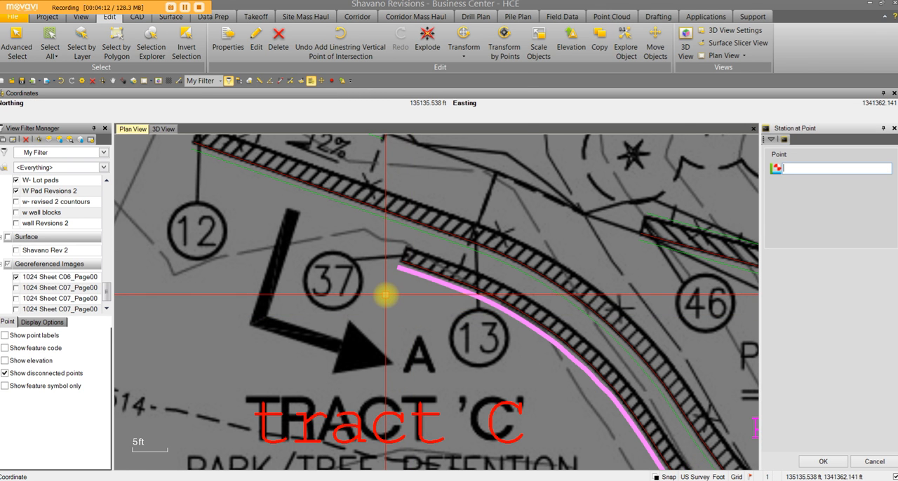
right_click(386, 296)
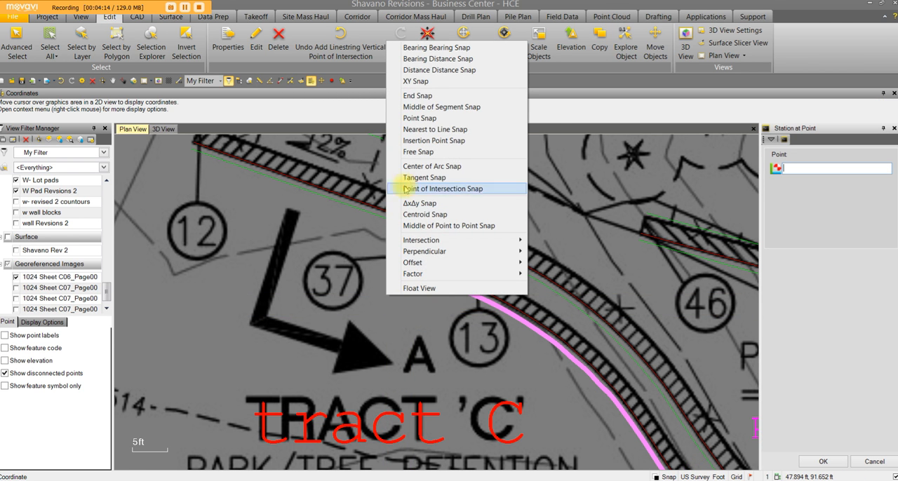
left_click(411, 97)
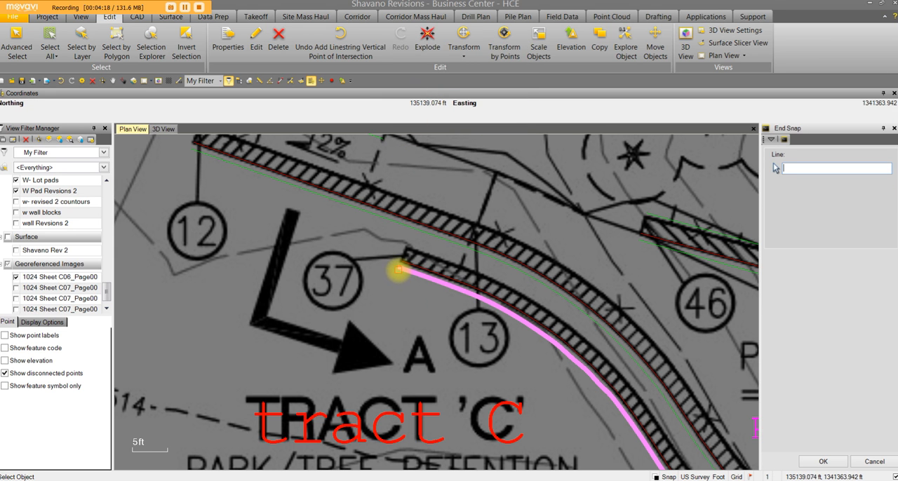
left_click(399, 269)
left_click(808, 463)
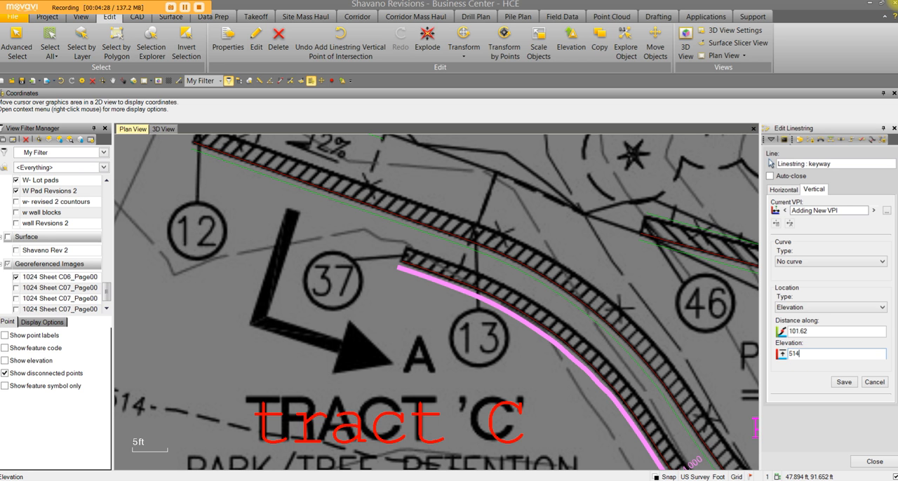
left_click(844, 382)
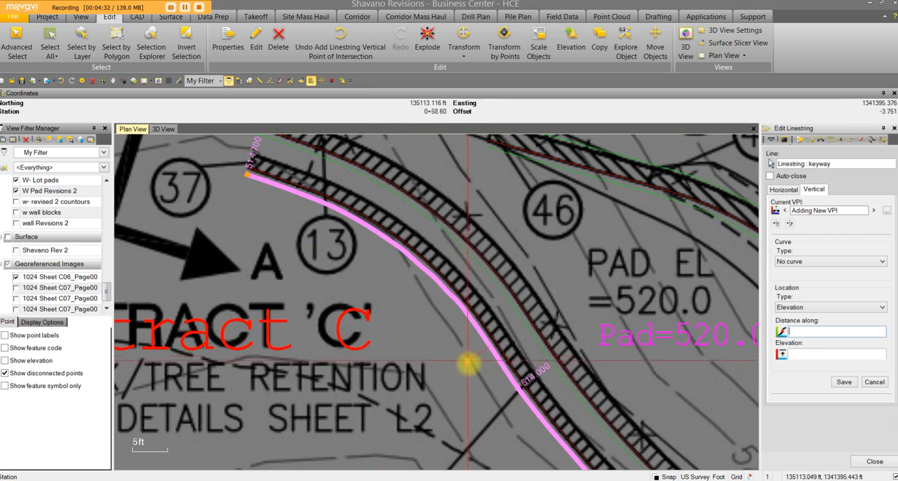
middle_click_drag(482, 399, 376, 300)
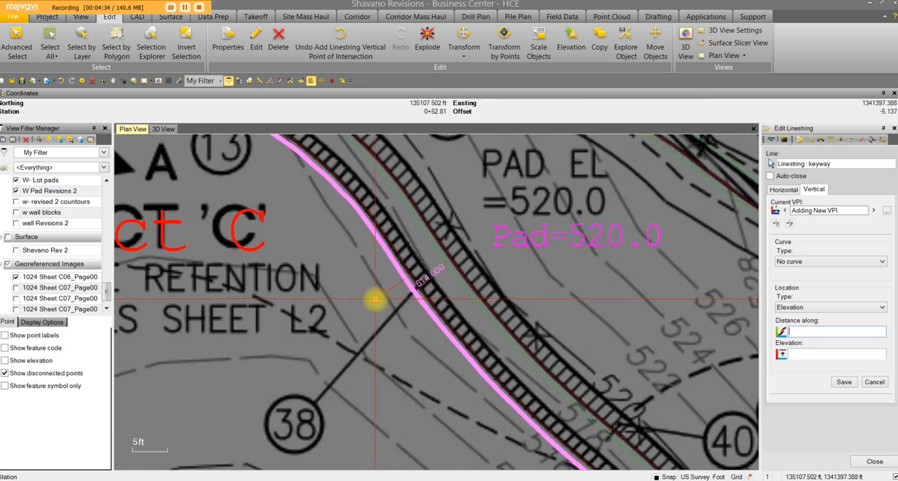
scroll(376, 299, "down", 5)
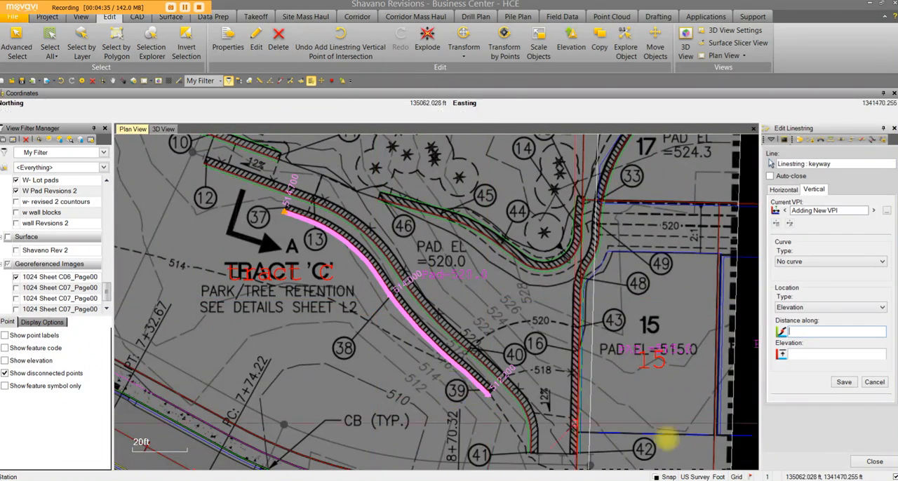
left_click(875, 461)
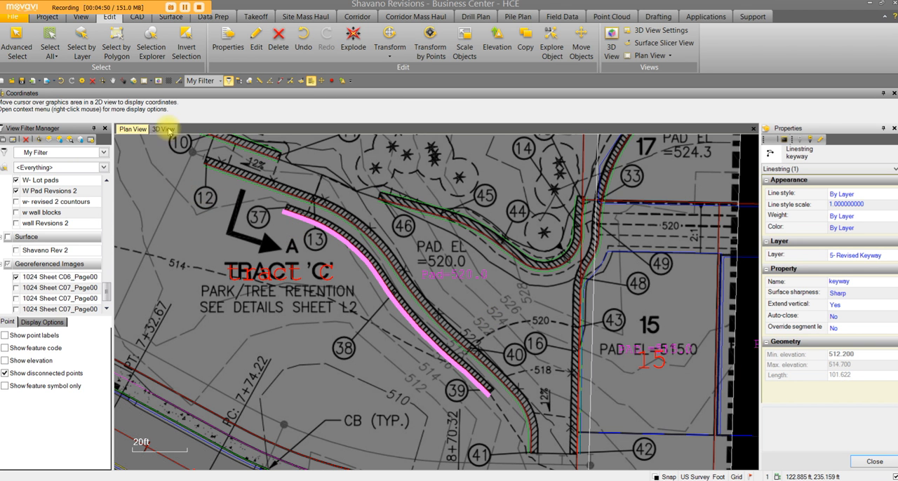
Inspect the linework in the 3D view, selecting the lot 16 pad and the keyway to compare their elevation properties.
left_click(164, 129)
scroll(427, 358, "up", 5)
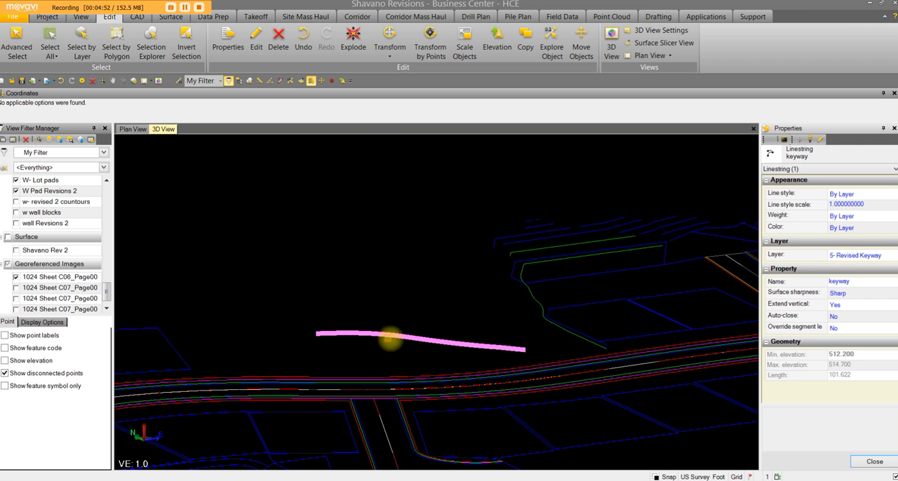
left_click(417, 362)
scroll(419, 362, "down", 3)
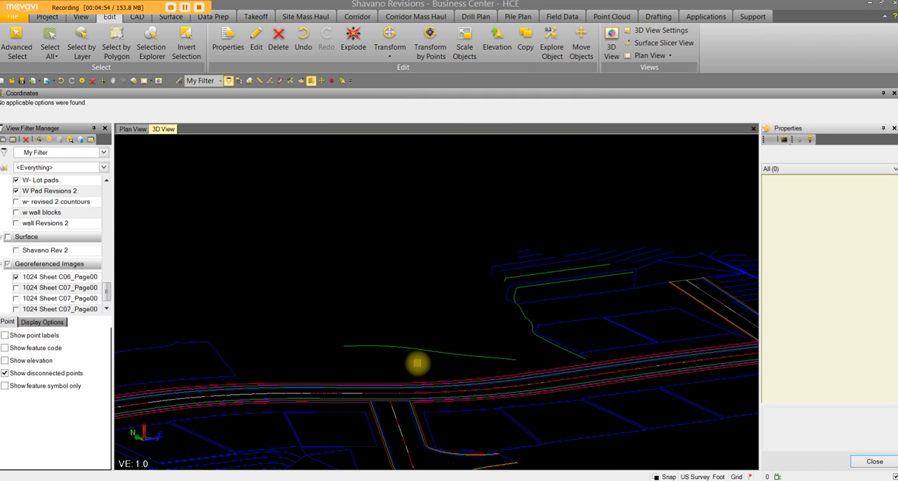
scroll(424, 364, "down", 2)
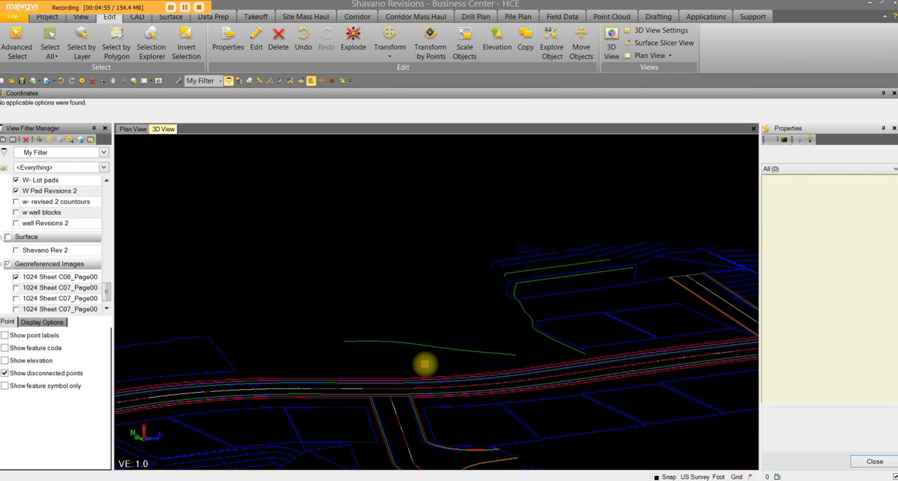
left_click(674, 335)
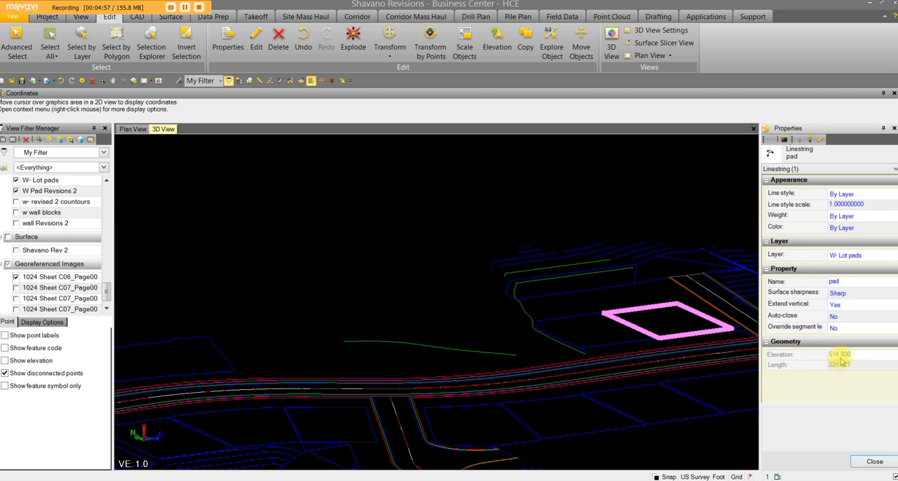
left_click(425, 345)
Orbit around the 3D model to examine the keyway's slope relative to the road and pads from opposite sides.
middle_click_drag(428, 363, 537, 419)
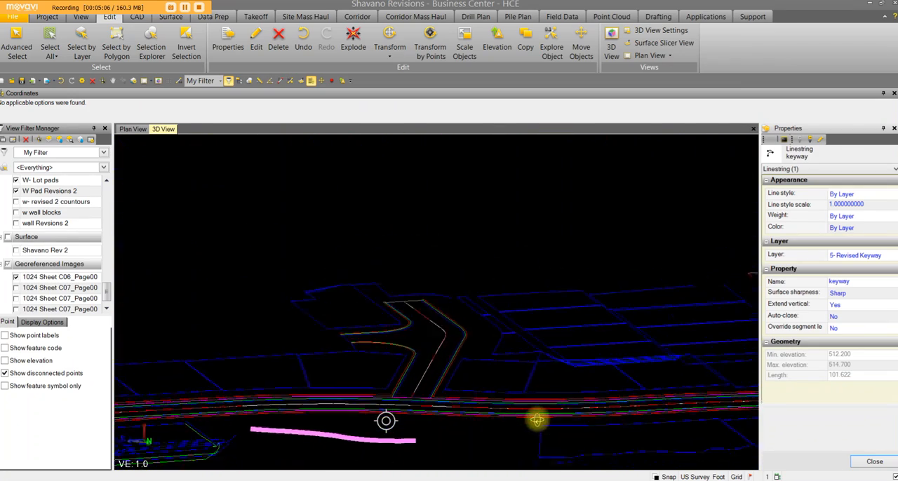
left_click(477, 429)
middle_click_drag(474, 428, 492, 337)
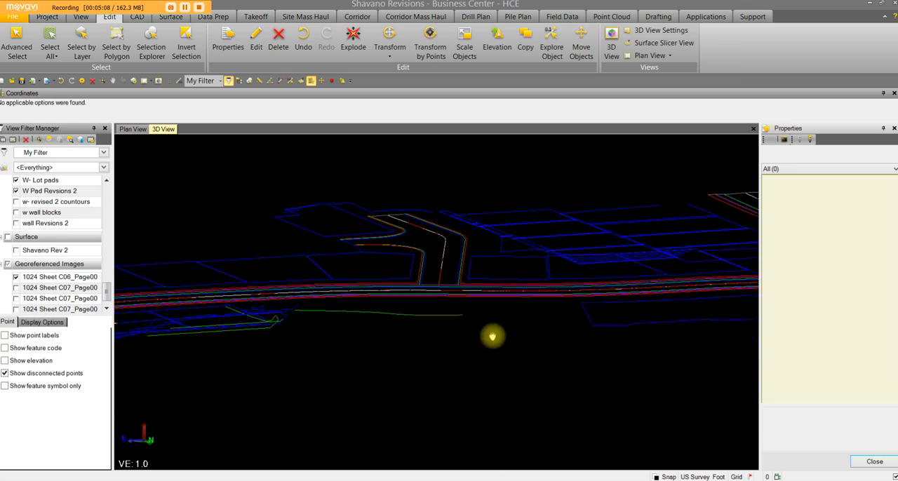
mouse_move(421, 349)
middle_mouse_down()
mouse_move(437, 362)
mouse_move(714, 345)
middle_mouse_up()
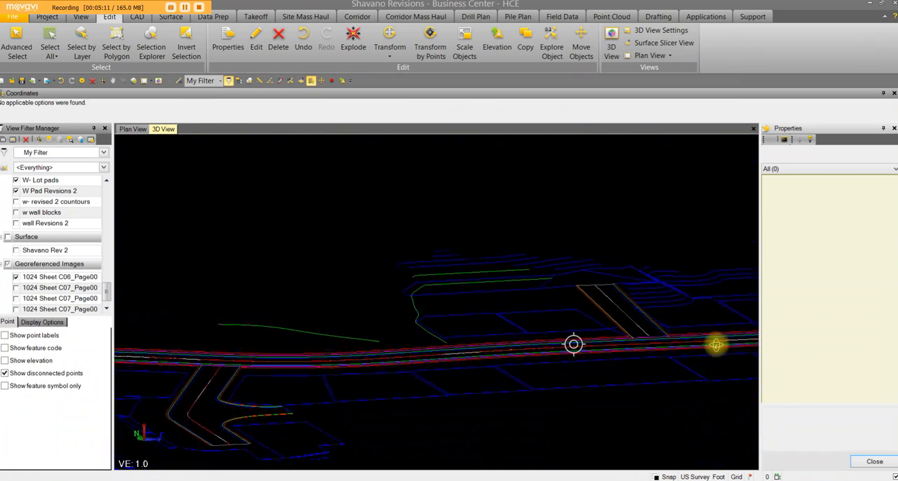
mouse_move(363, 325)
middle_mouse_down()
mouse_move(357, 288)
mouse_move(344, 289)
middle_mouse_up()
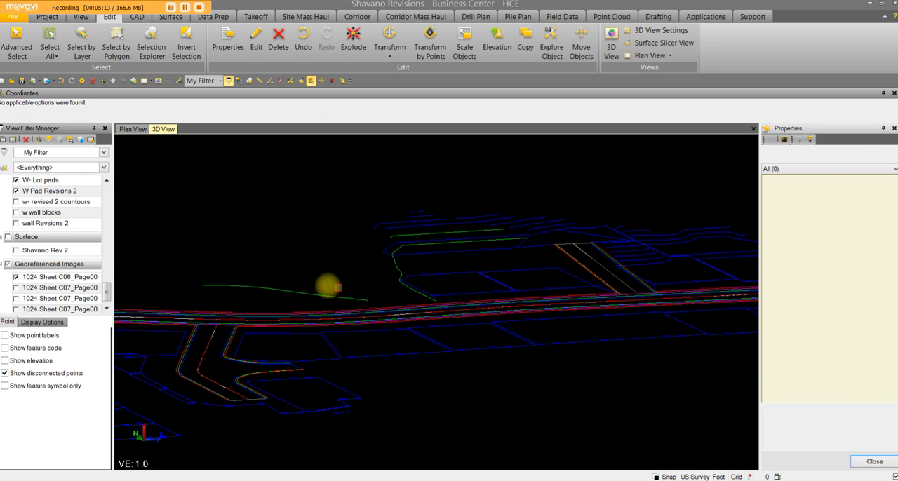